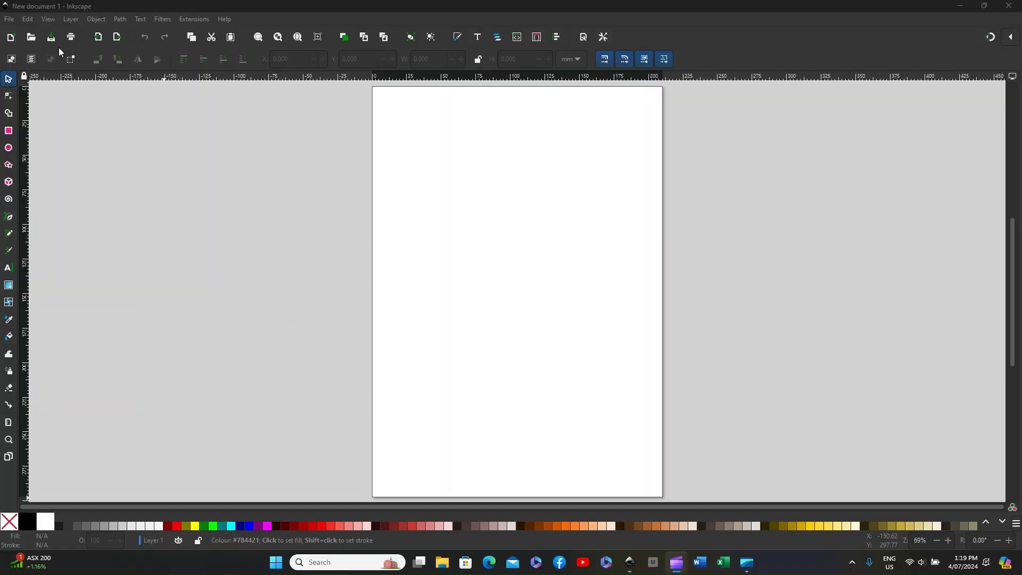
Import only page 1 of the R024_TX46_OO PDF into the Inkscape document
left_click(9, 20)
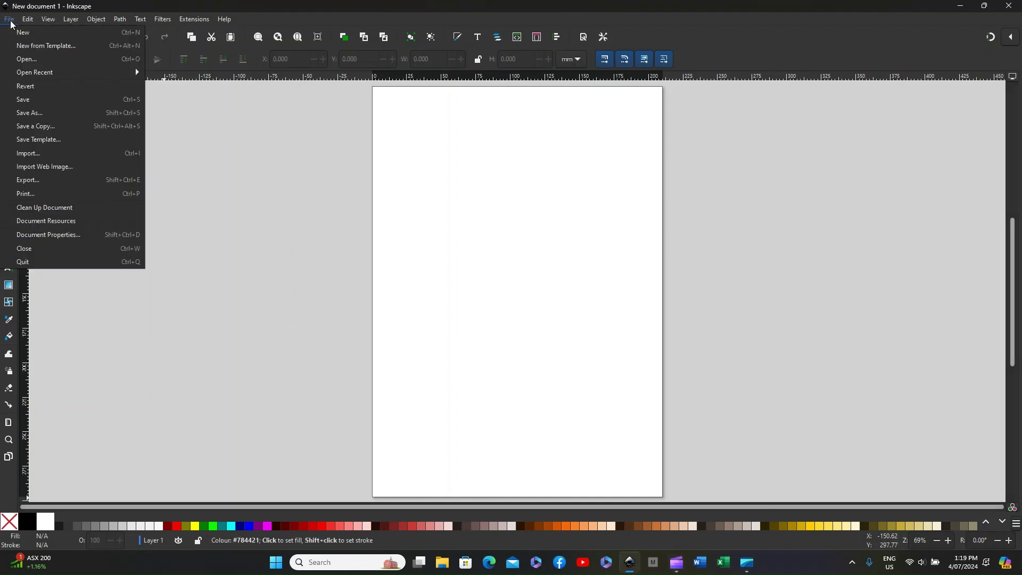
left_click(27, 156)
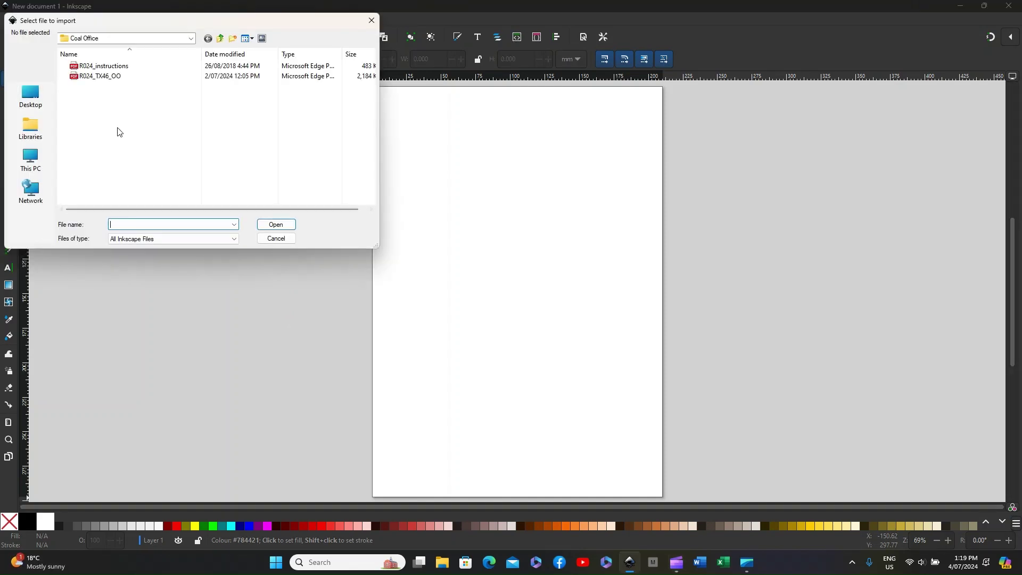
left_click(100, 78)
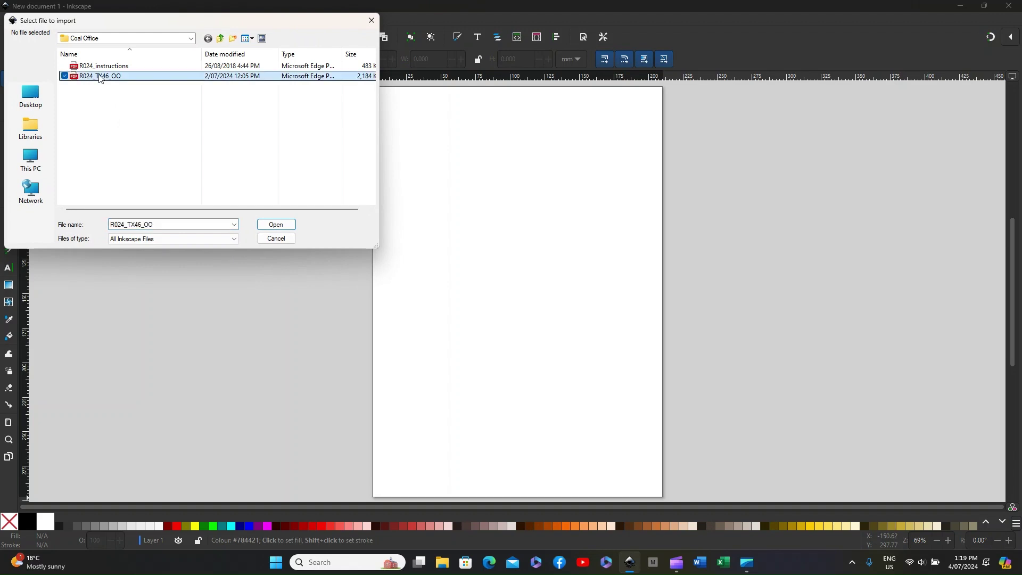
left_click(276, 225)
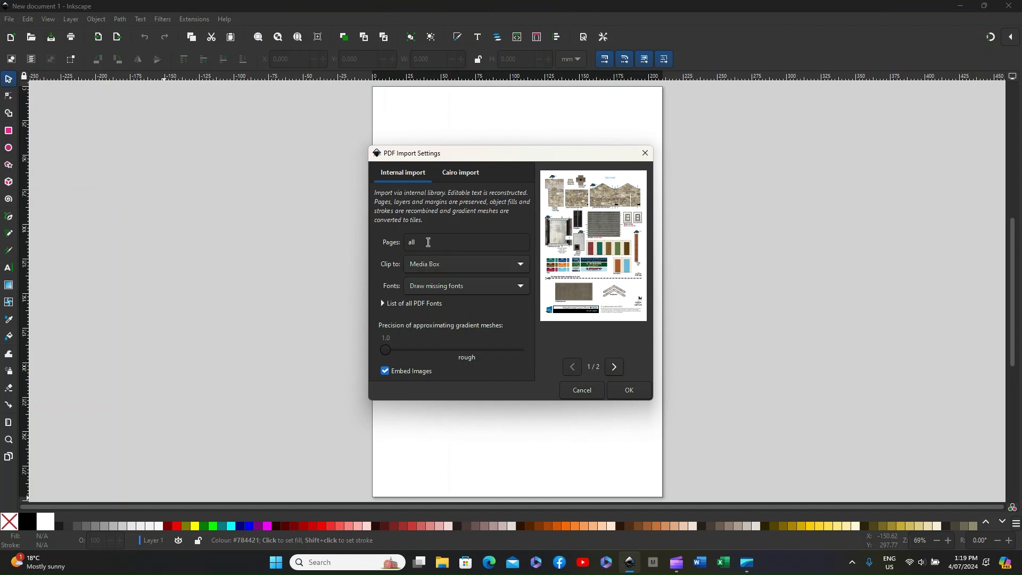
left_click_drag(428, 242, 384, 238)
type("1")
left_click(631, 386)
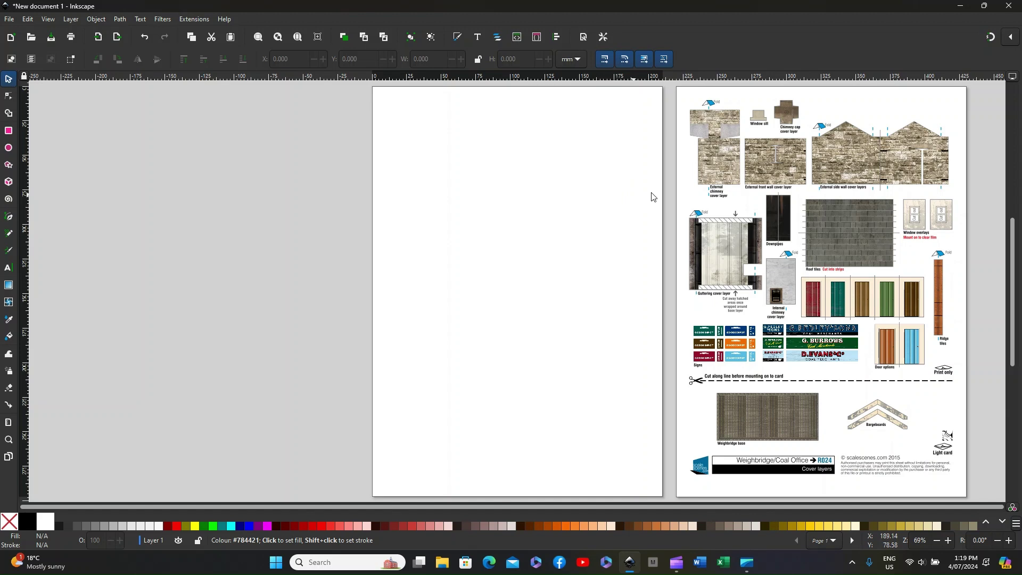
Try selecting individual side-wall pieces and the label beneath, then clear the selection
left_click(821, 129)
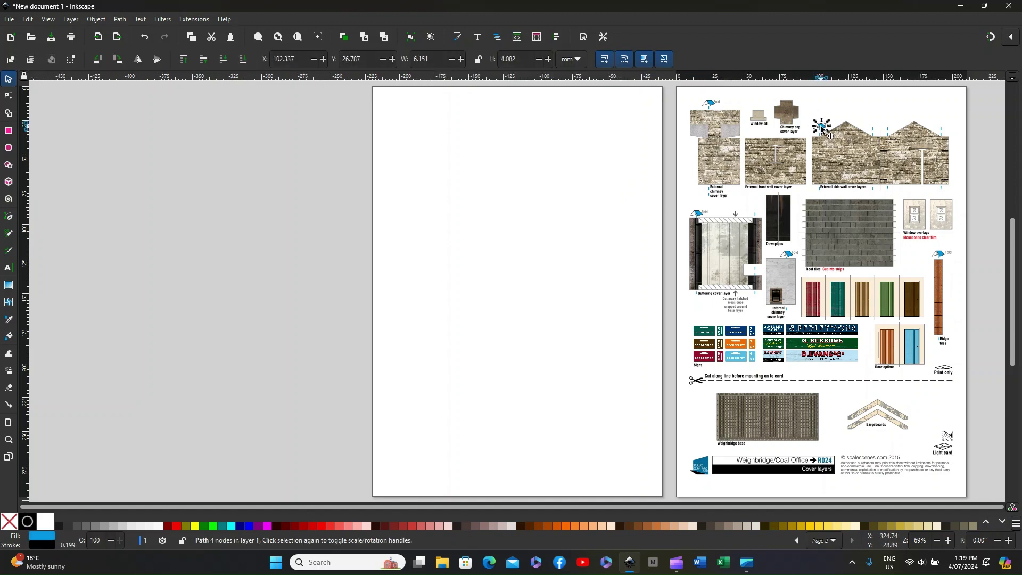
left_click(821, 129, "alt")
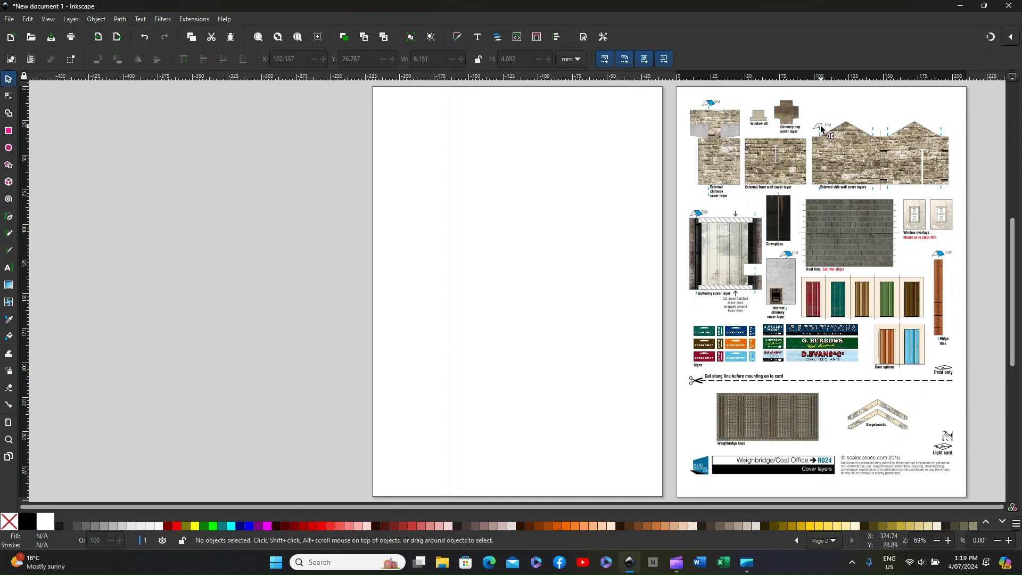
left_click(818, 129, "alt")
left_click(820, 129, "alt")
left_click(820, 130, "alt")
key("Escape")
left_click(843, 189, "alt")
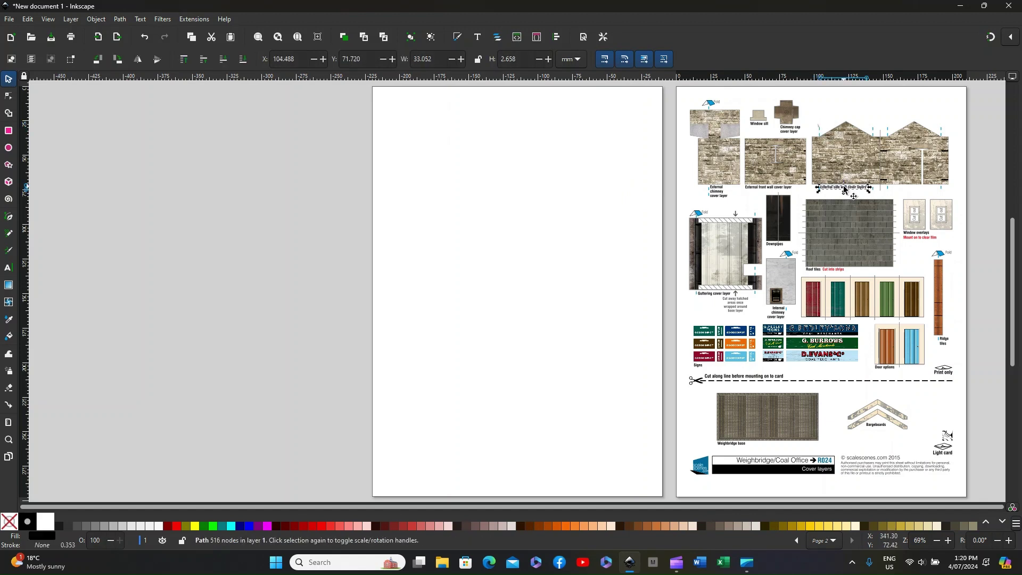
key("Escape")
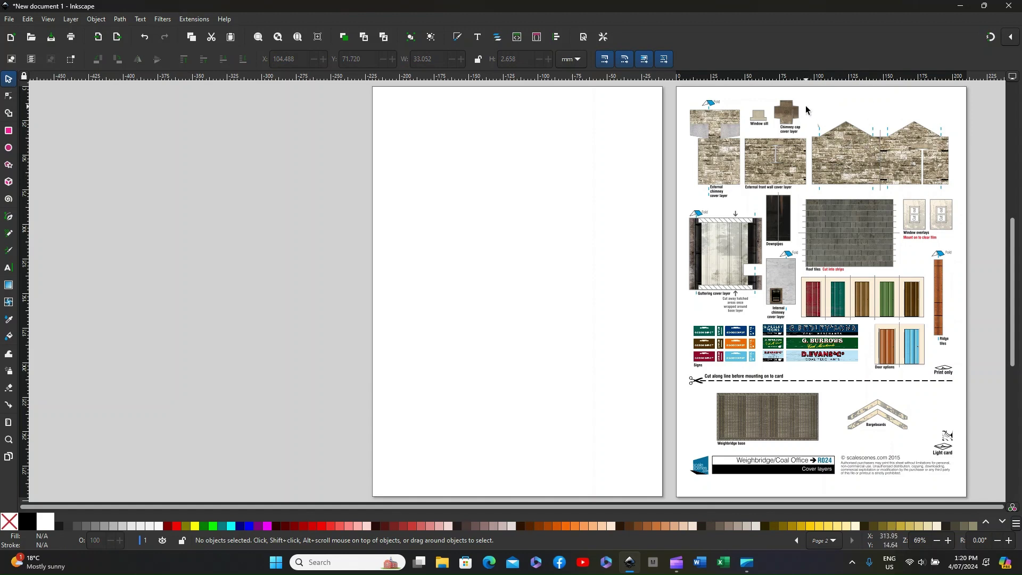
Group the 28 side-wall parts and move the group to the top left of page 1
left_click_drag(808, 100, 954, 194)
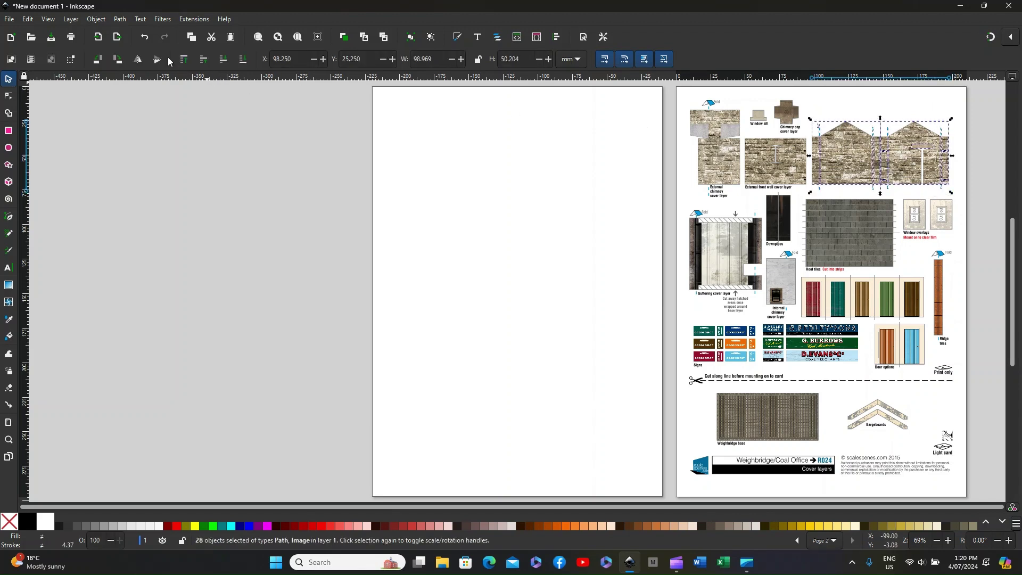
left_click(96, 20)
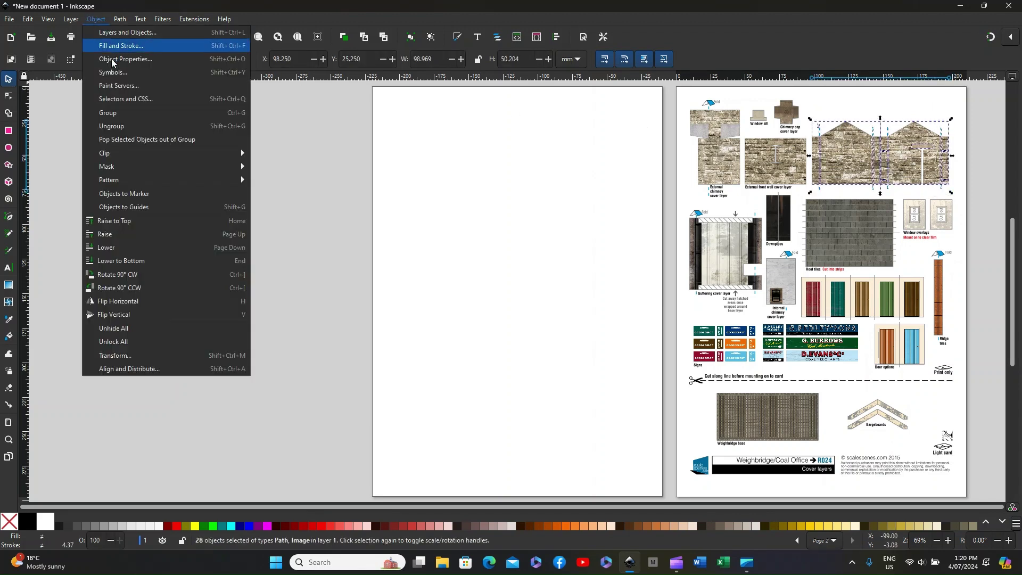
left_click(108, 114)
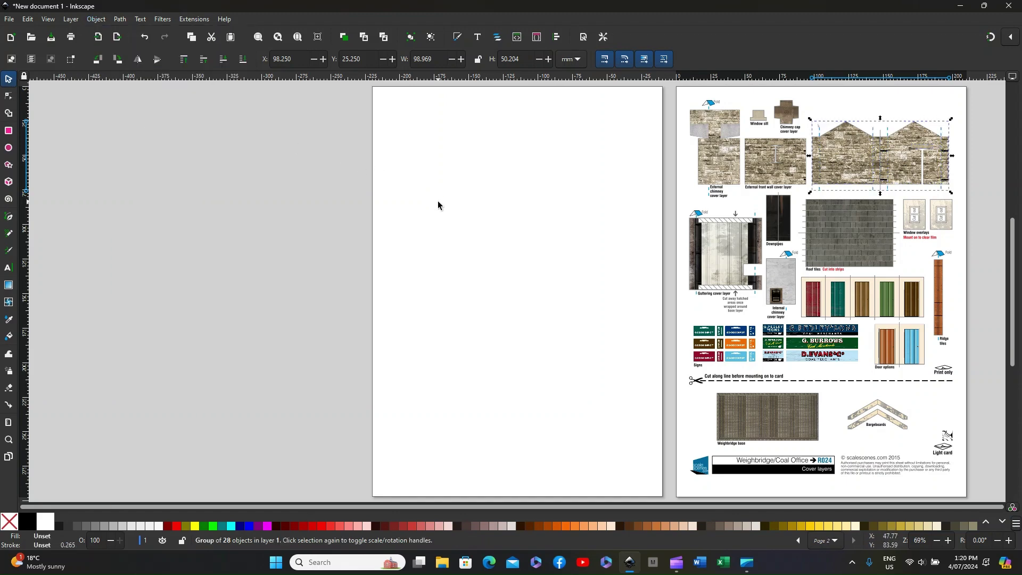
left_click_drag(847, 149, 434, 151)
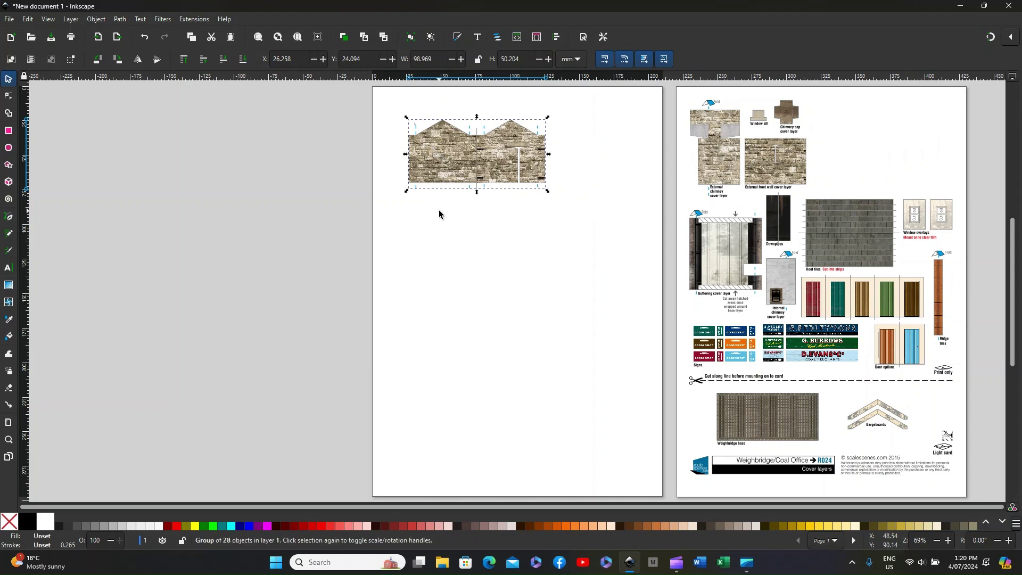
left_click(440, 214)
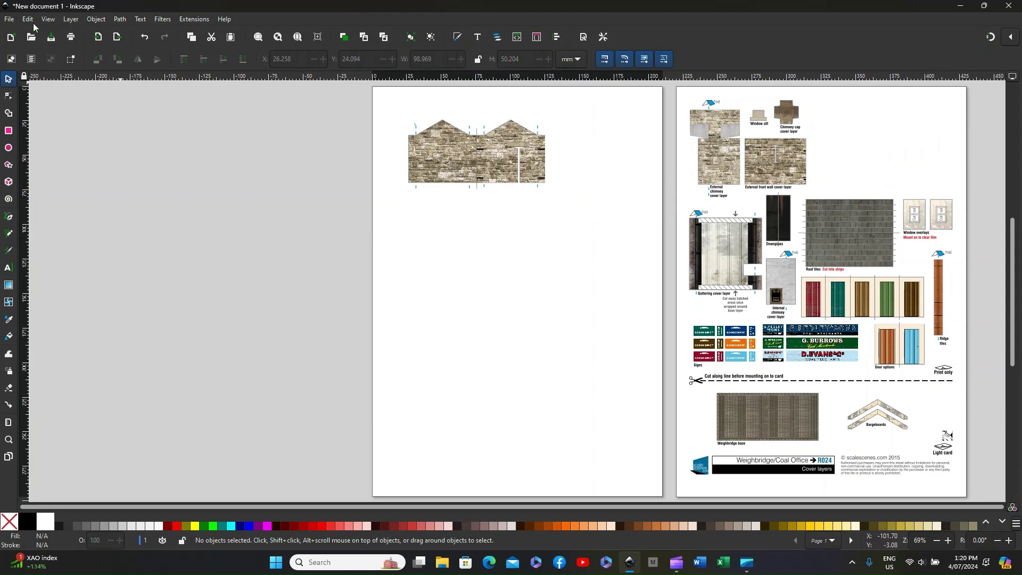
Export the selected wall at 600 DPI as the PNG file COAL.png
left_click(9, 19)
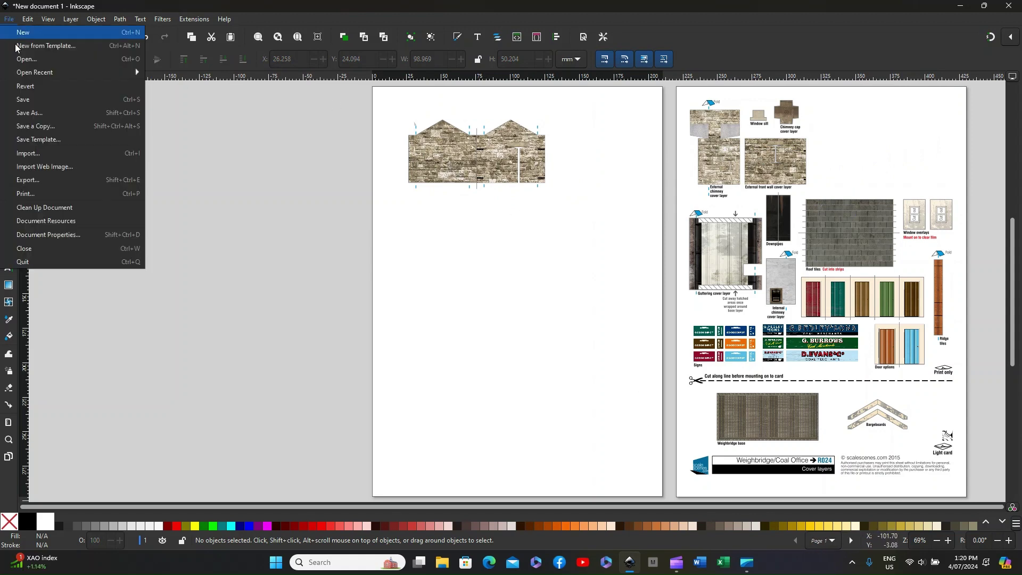
left_click(28, 181)
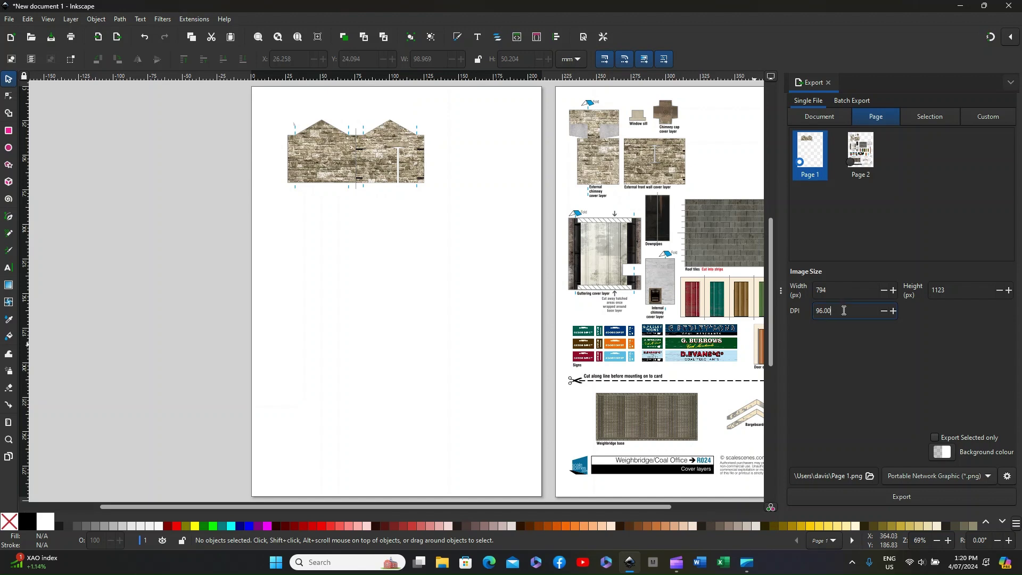
left_click_drag(835, 311, 814, 311)
type("600")
left_click(935, 438)
left_click(833, 476)
type("COAL")
key("Delete")
key("Delete")
key("Delete")
key("Delete")
key("Delete")
key("Delete")
left_click(932, 473)
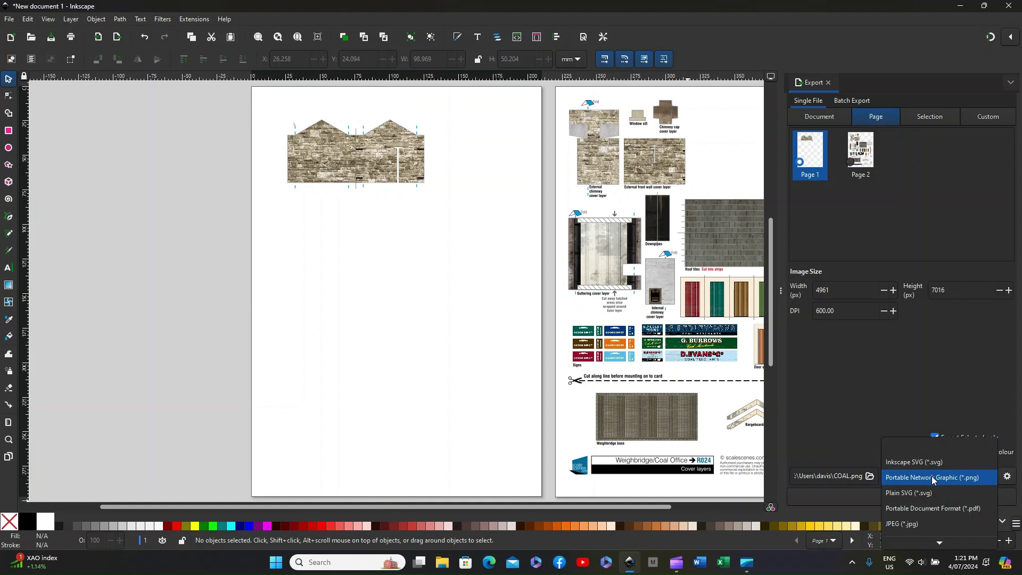
left_click(932, 475)
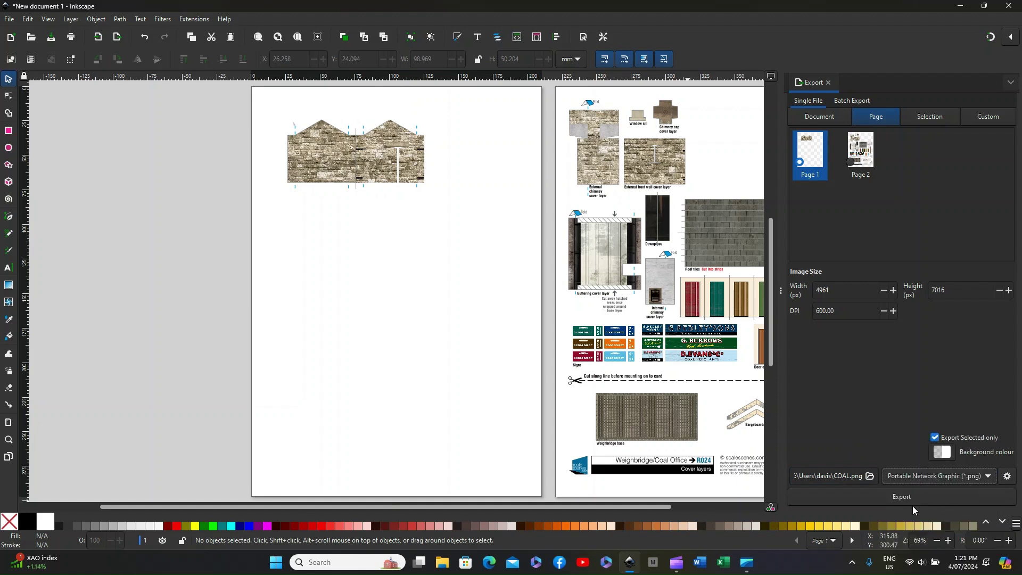
left_click(901, 496)
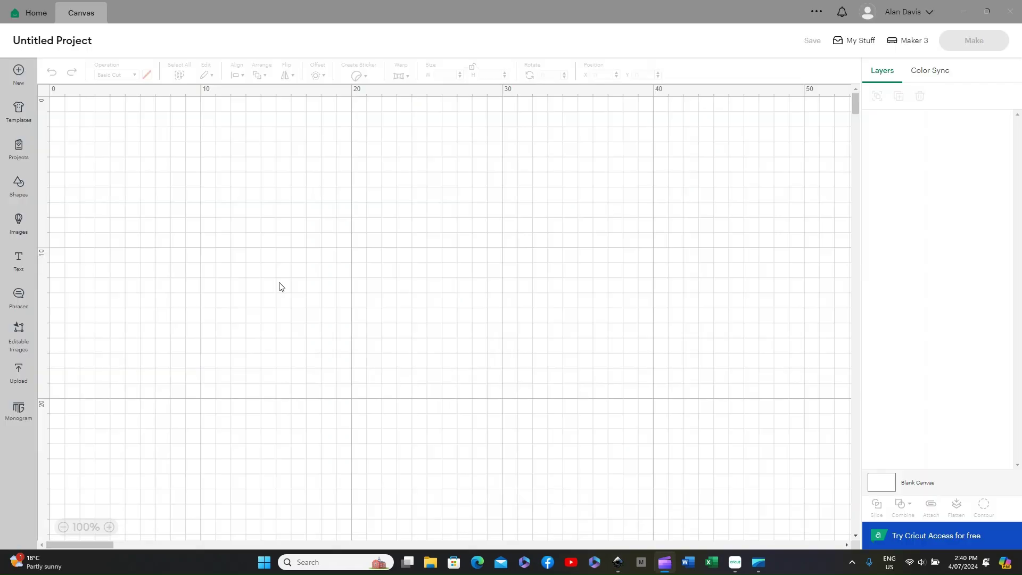
Upload the COAL image from the !PART TESTS folder and continue to the Background Remover
left_click(17, 372)
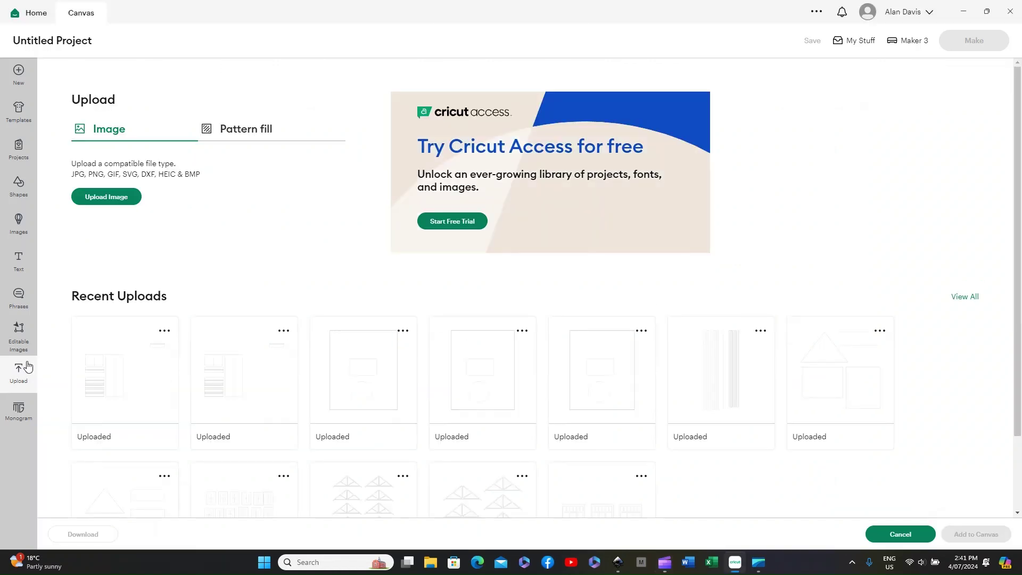
left_click(115, 197)
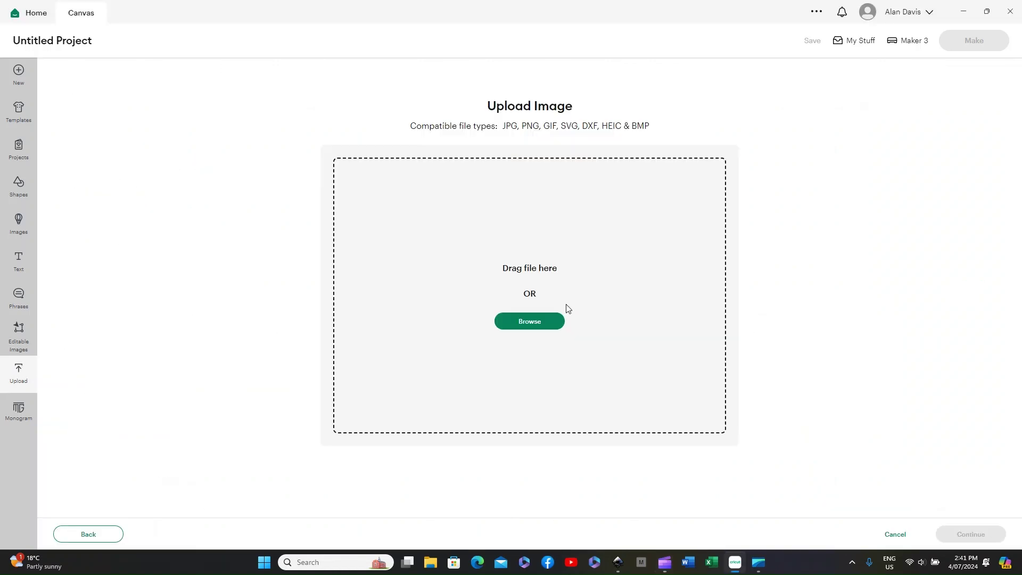
left_click(539, 324)
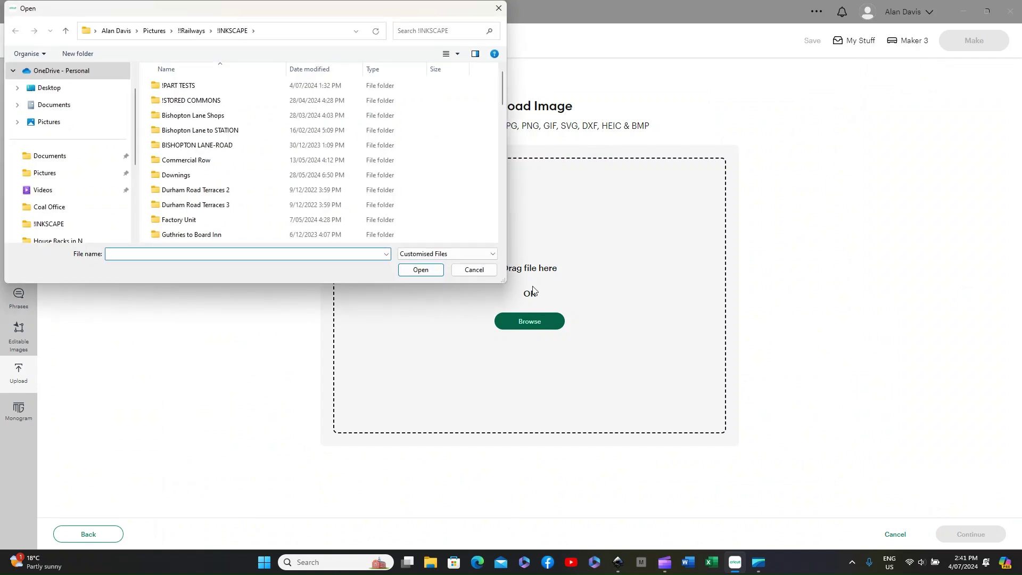
left_click(186, 91)
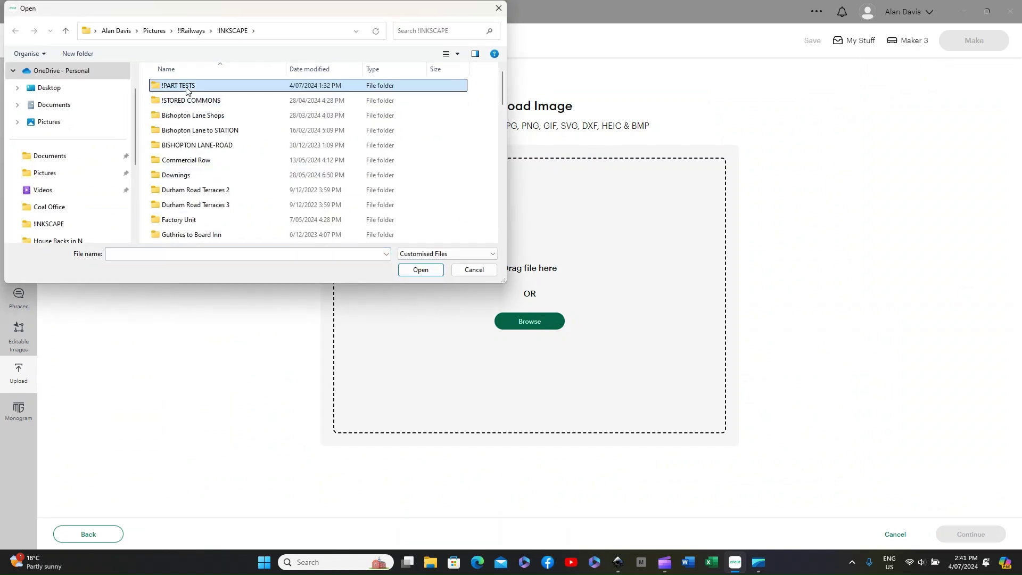
double_click(186, 91)
left_click(177, 107)
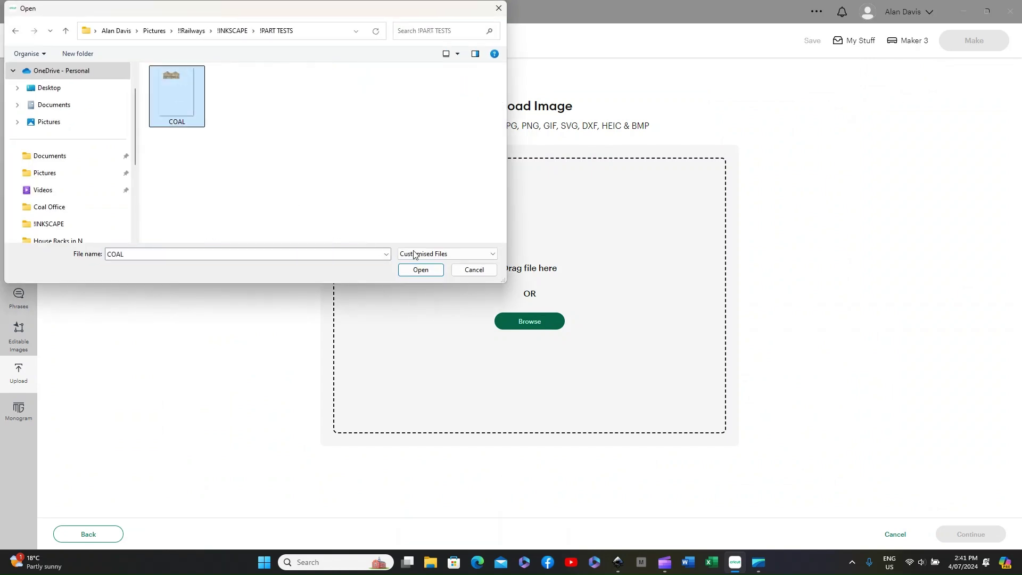
left_click(429, 270)
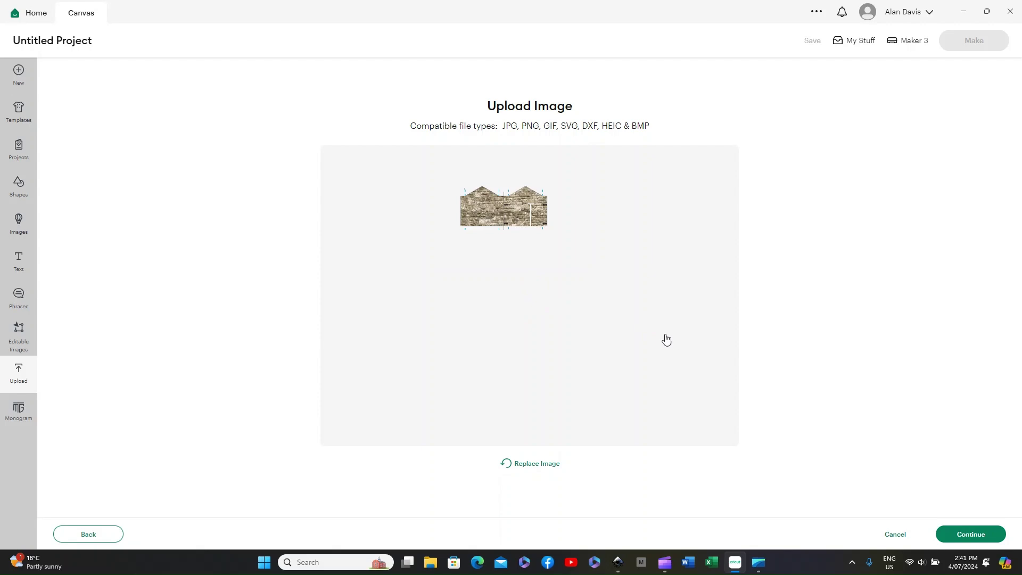
left_click(985, 534)
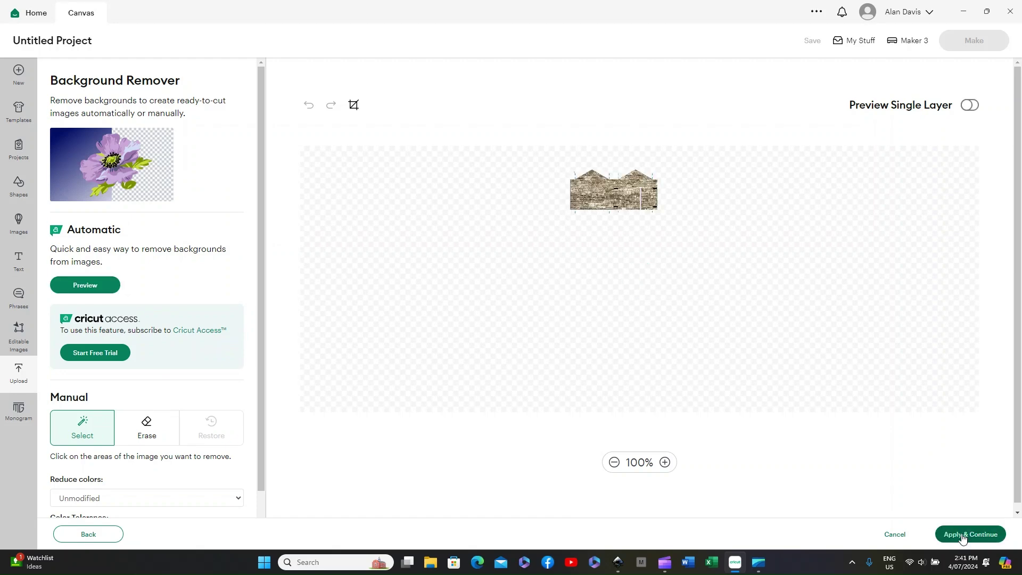
Keep COAL's background unchanged and convert it to a full-colour Flat Graphic
left_click(963, 539)
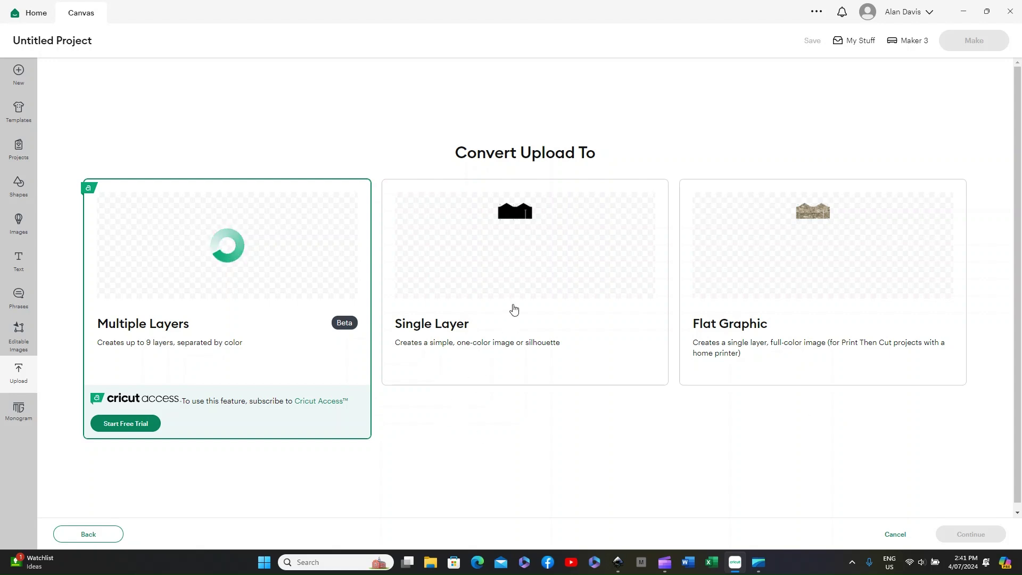
left_click(800, 265)
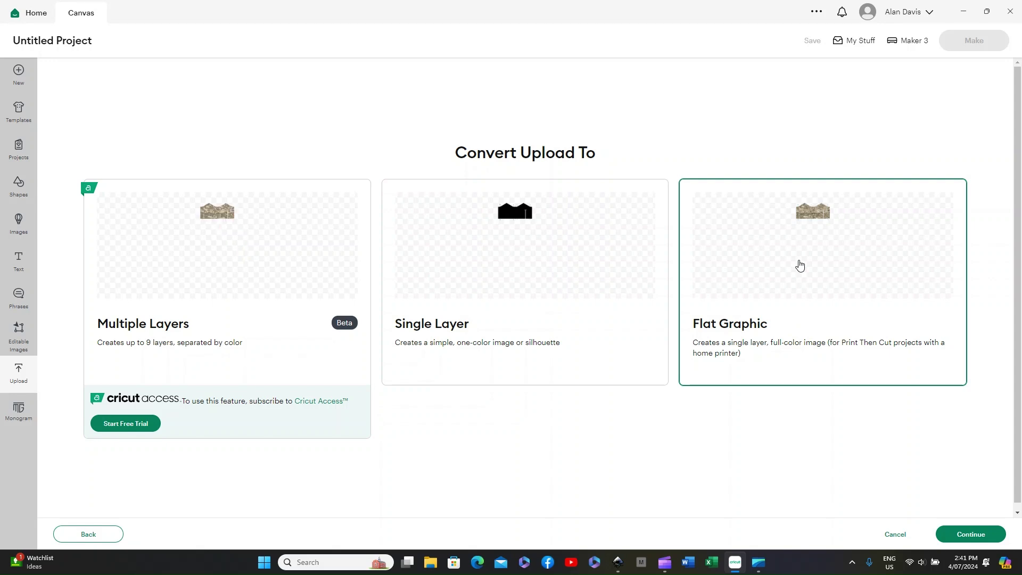
left_click(971, 535)
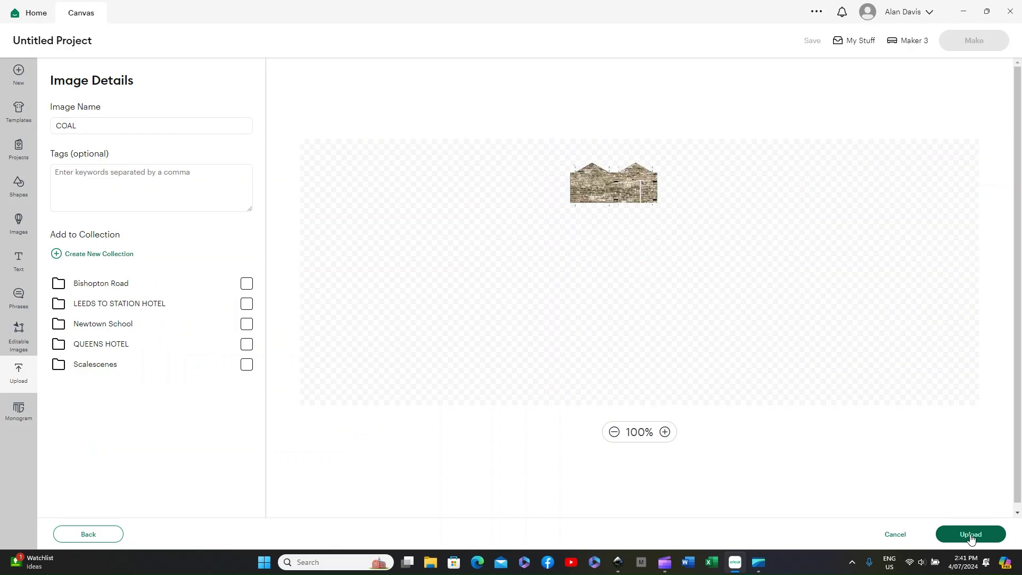
Place COAL on the canvas as a Print Then Cut layer, then switch to Inkscape
left_click(971, 535)
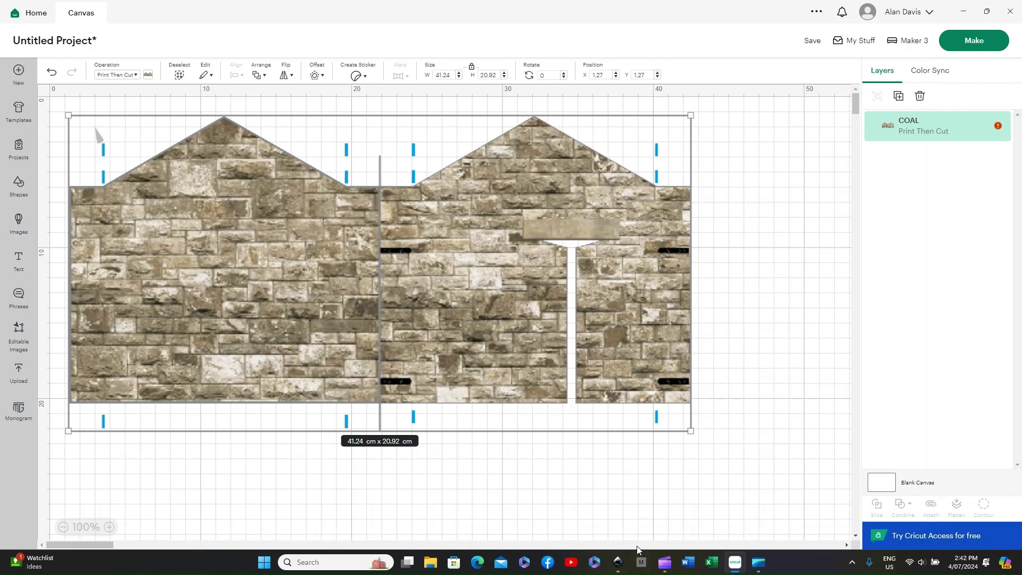
left_click(616, 562)
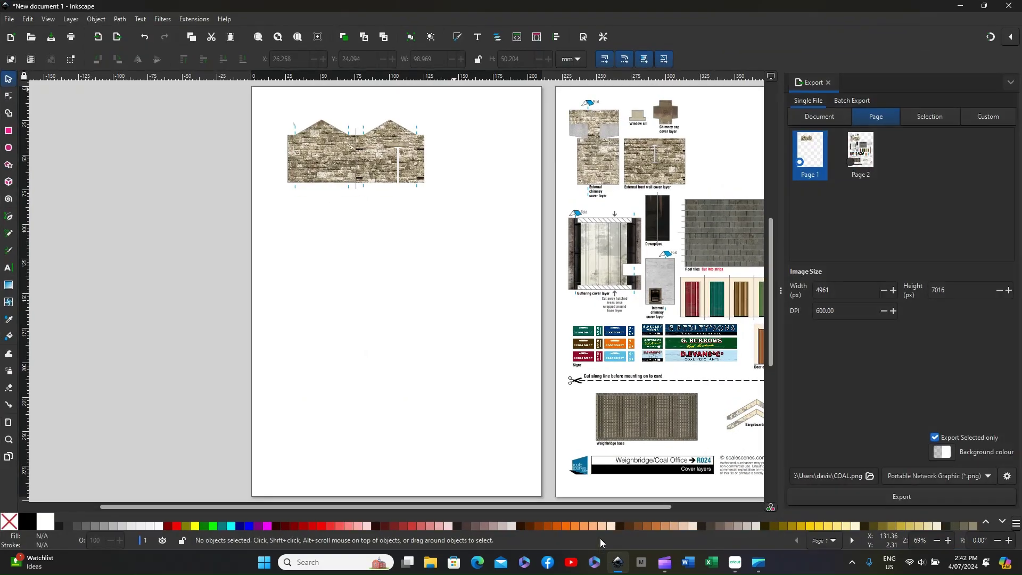
Select the stone-wall group on page 1 to read its width and height
left_click(325, 159)
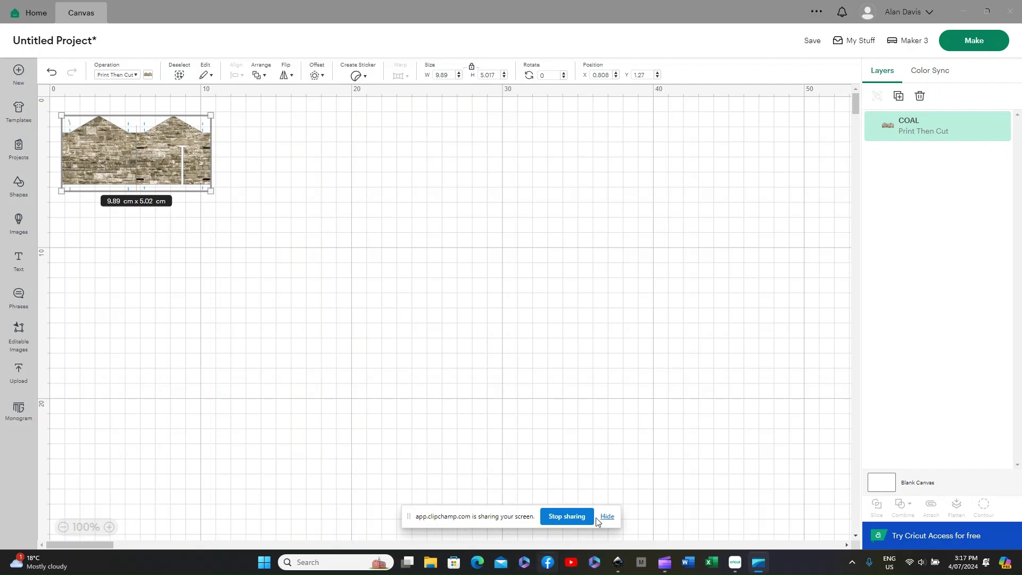
Send the 9.89 × 5.02 cm wall to the Prepare screen on an A4 Print Then Cut mat
left_click(606, 516)
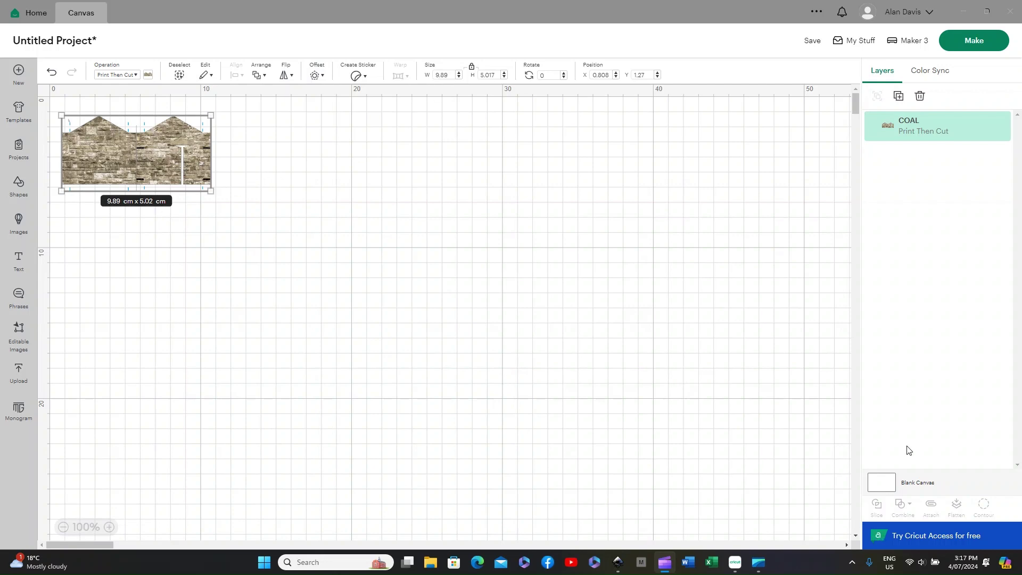
left_click(976, 44)
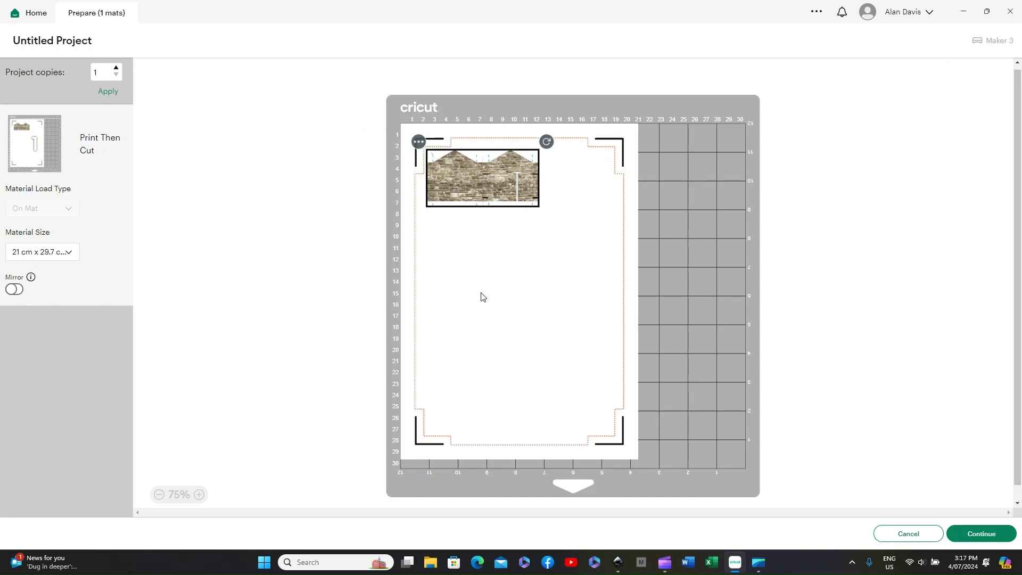
Print COAL with bleed on A4 paper to the Canon G3010 series printer
left_click(982, 534)
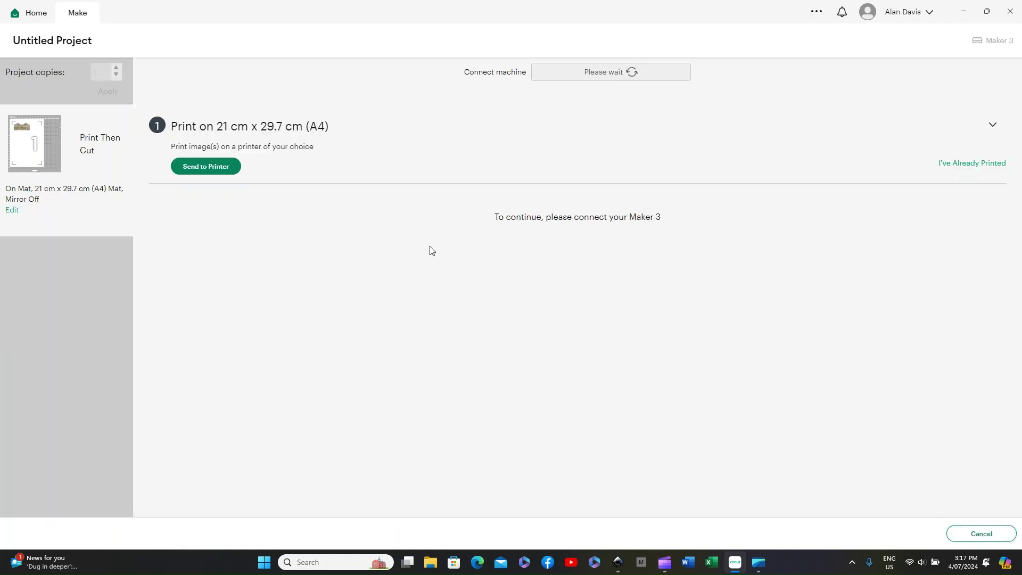
left_click(206, 167)
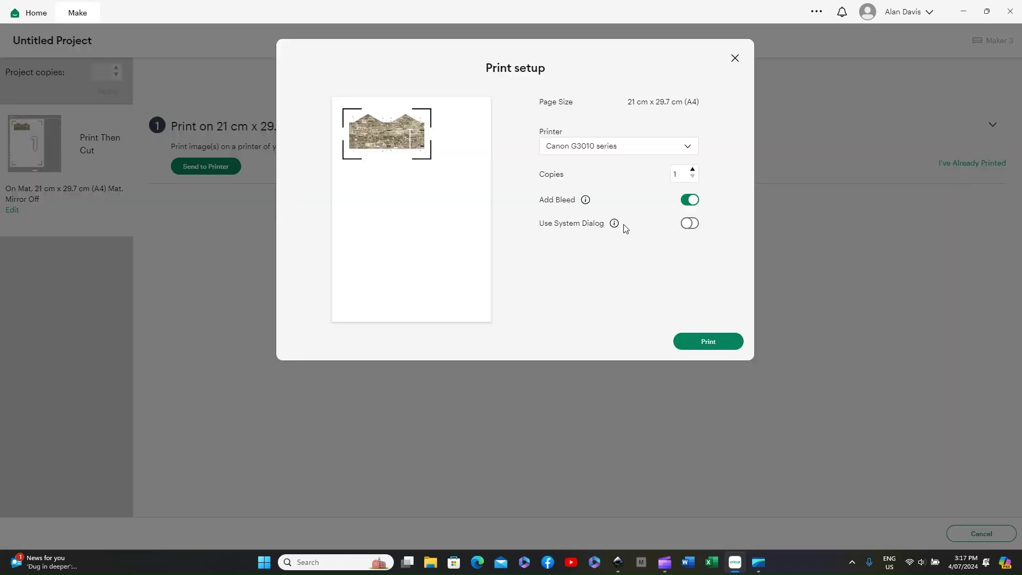
left_click(701, 345)
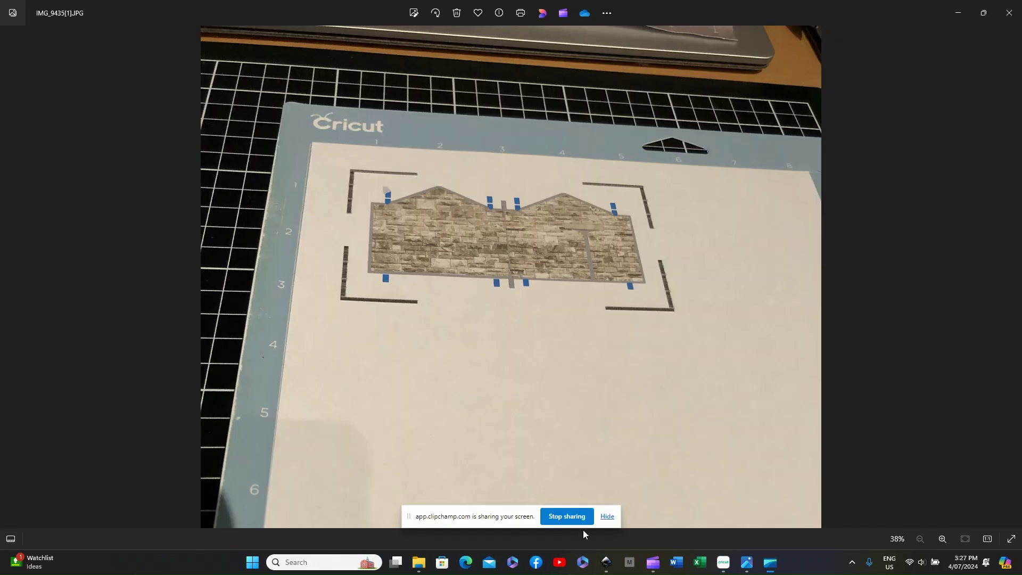
Advance from the photo of the printed wall on the mat to the next picture
left_click(608, 516)
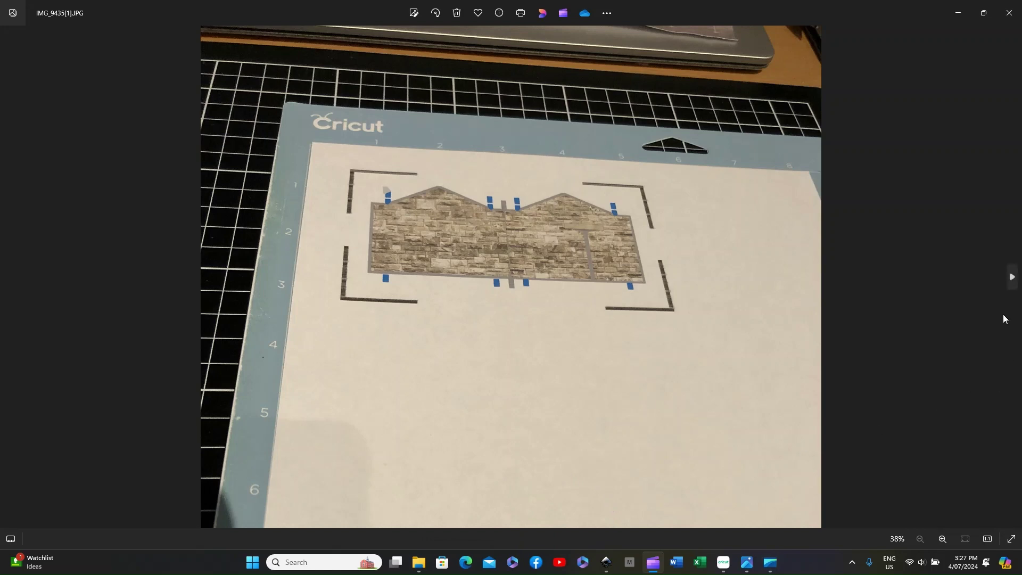
left_click(1012, 277)
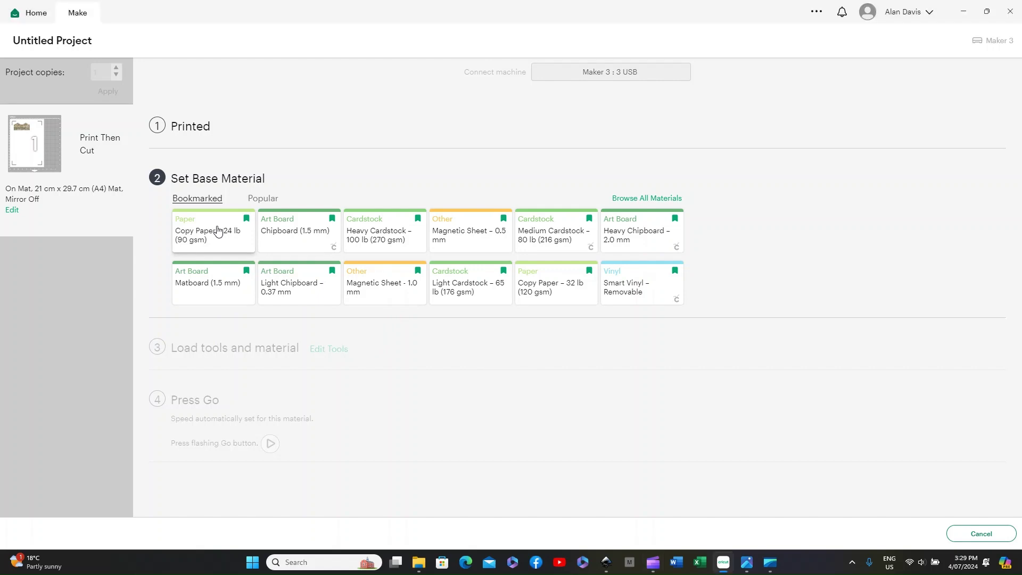
Choose Copy Paper – 24 lb (90 gsm) as the base material and run the cut to unloading
left_click(218, 230)
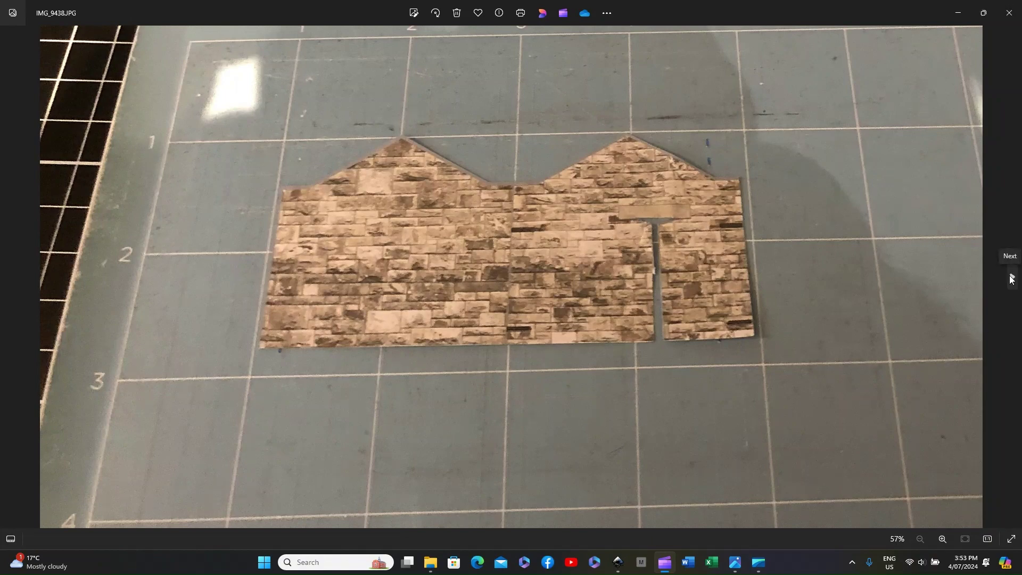
Advance to IMG_9439.JPG comparing the cut wall with the printed side wall cover layers
left_click(1012, 277)
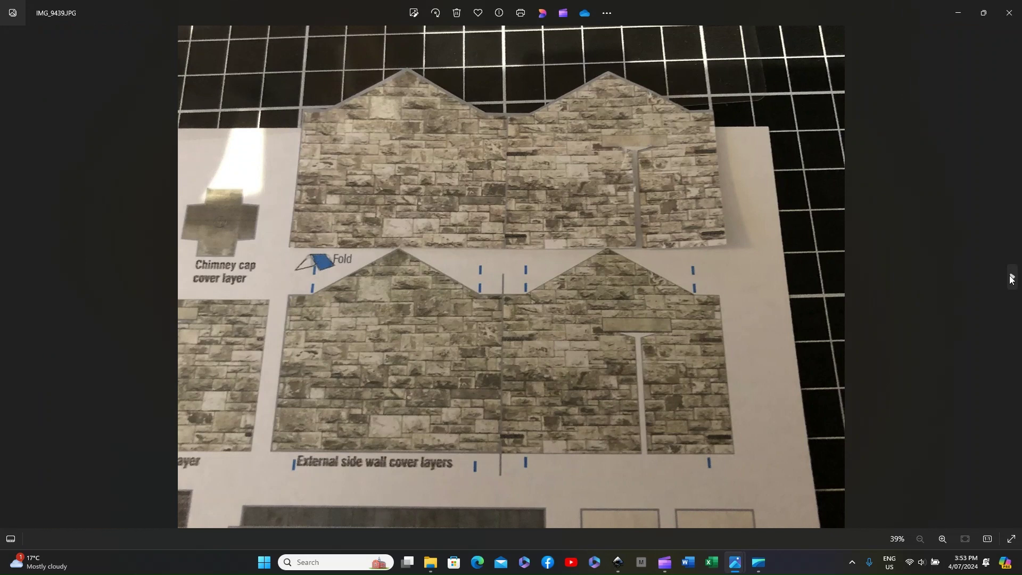